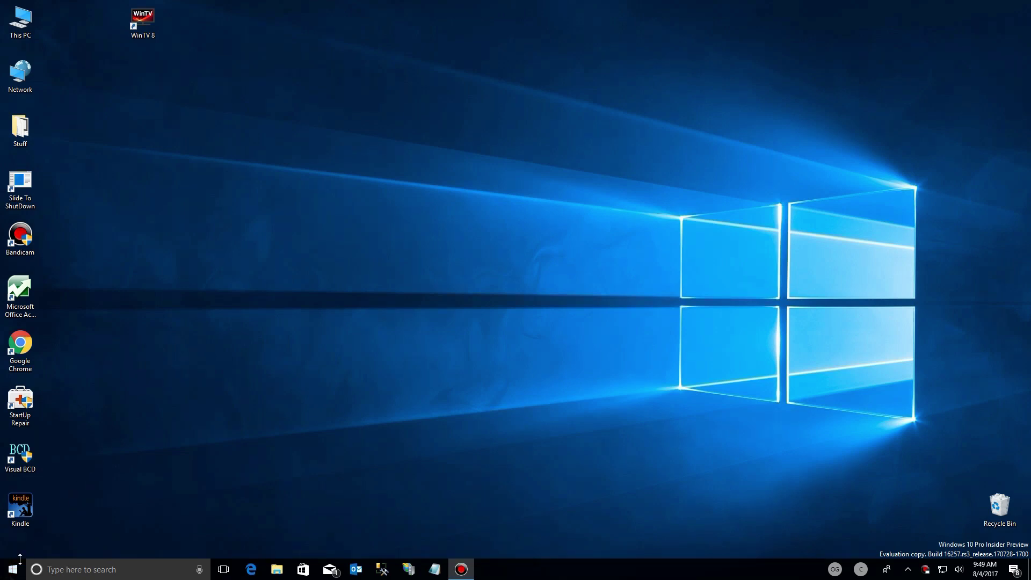
From the Start menu, open Settings and go to Update & Security's Windows Update page
left_click(15, 568)
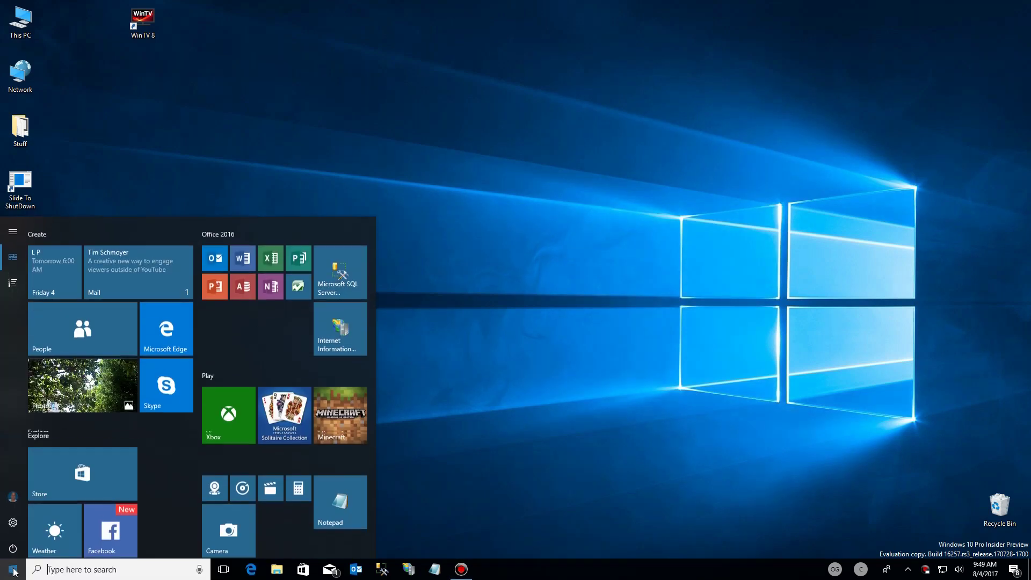
left_click(13, 520)
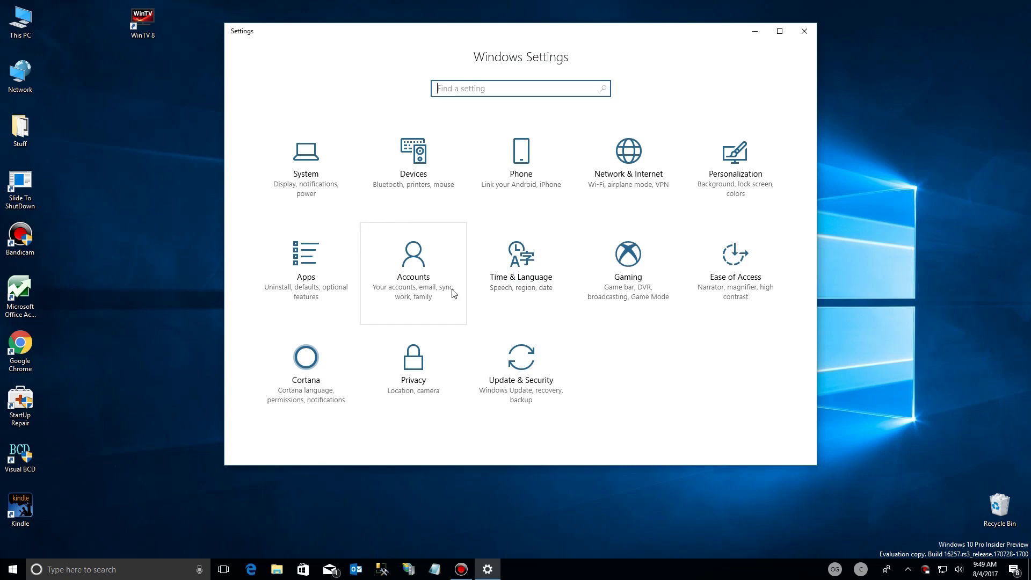
left_click(519, 358)
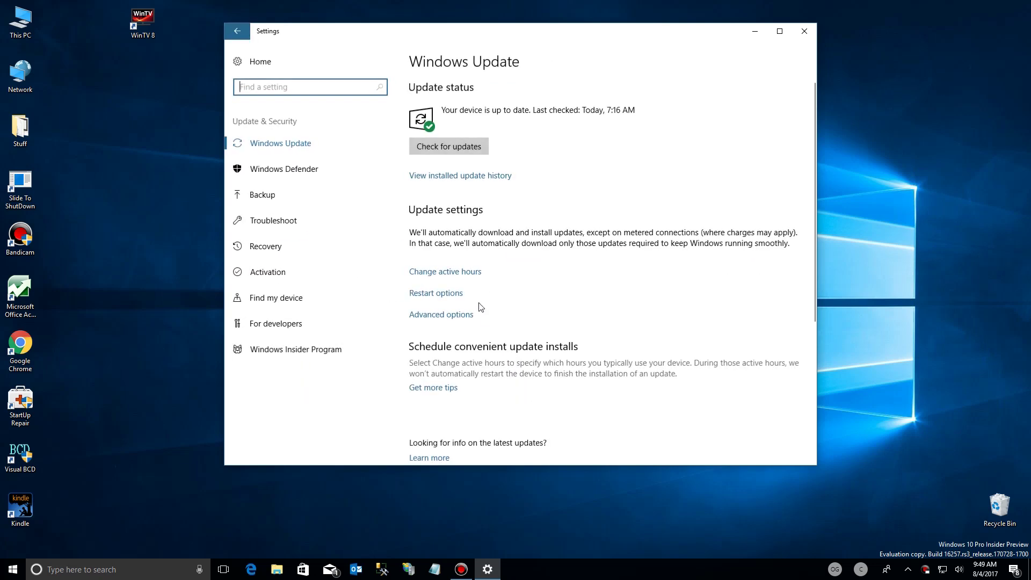
Go to the Windows Defender settings page and launch Windows Defender Security Center from it
left_click(300, 169)
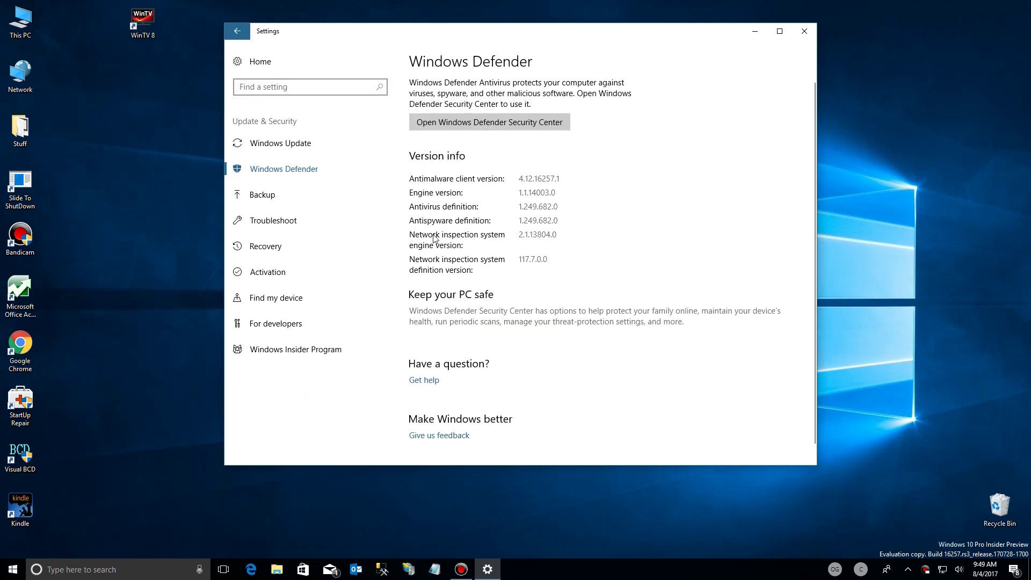
scroll(458, 289, "down", 1)
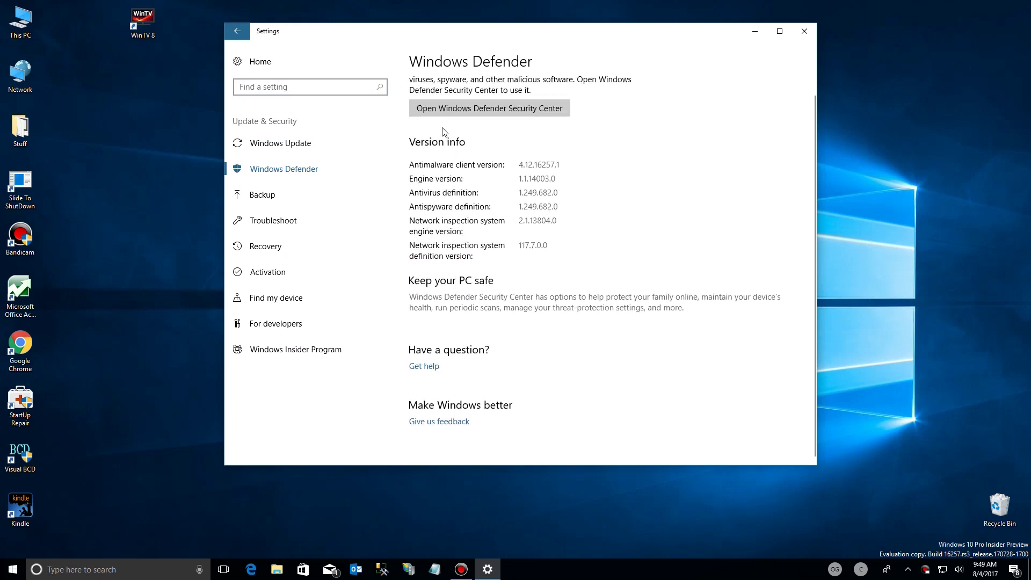
left_click(485, 109)
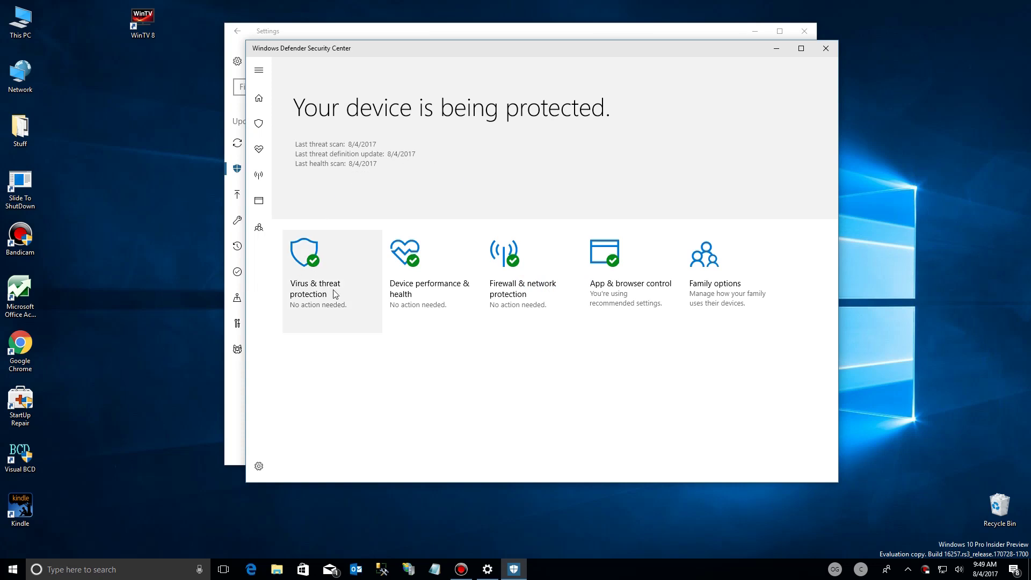
In Virus & threat protection settings, switch the Controlled folder access toggle to On
left_click(317, 299)
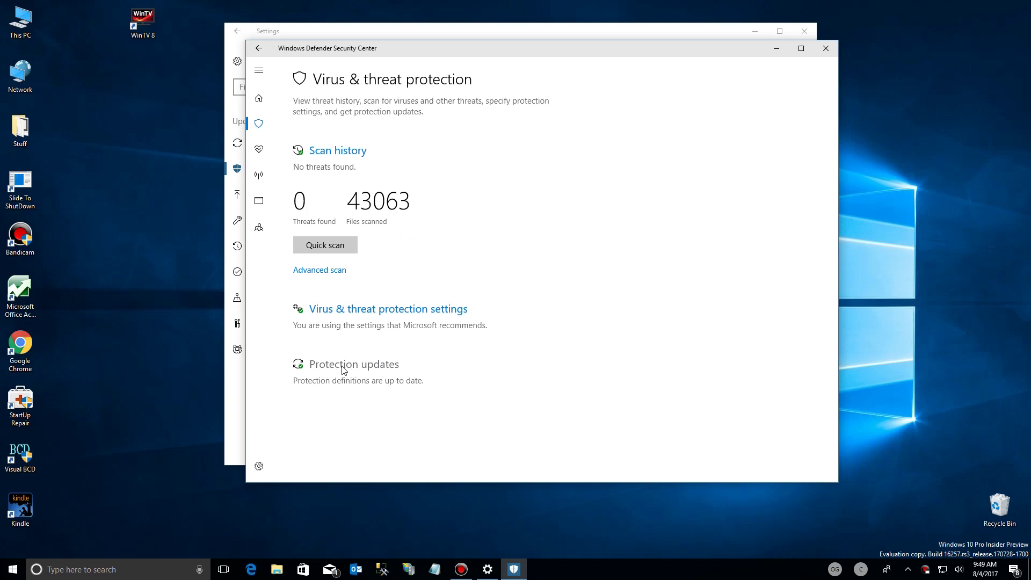
left_click(345, 316)
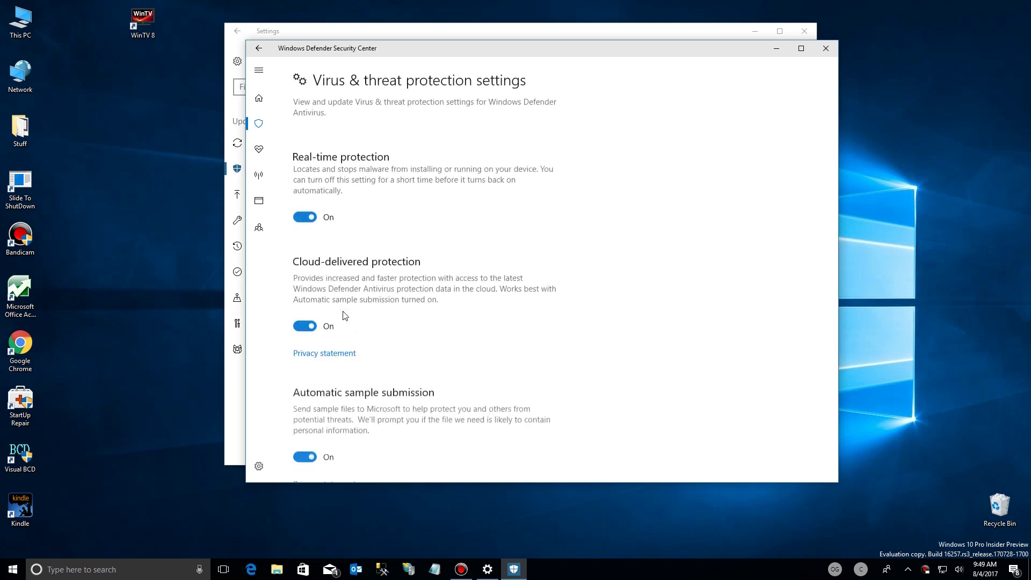
scroll(367, 312, "down", 3)
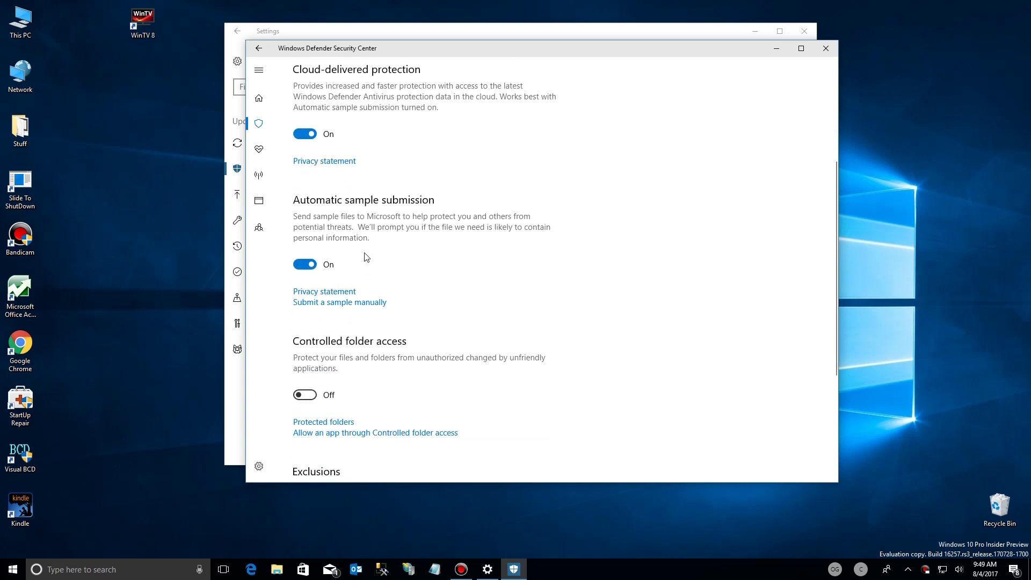
scroll(364, 258, "down", 3)
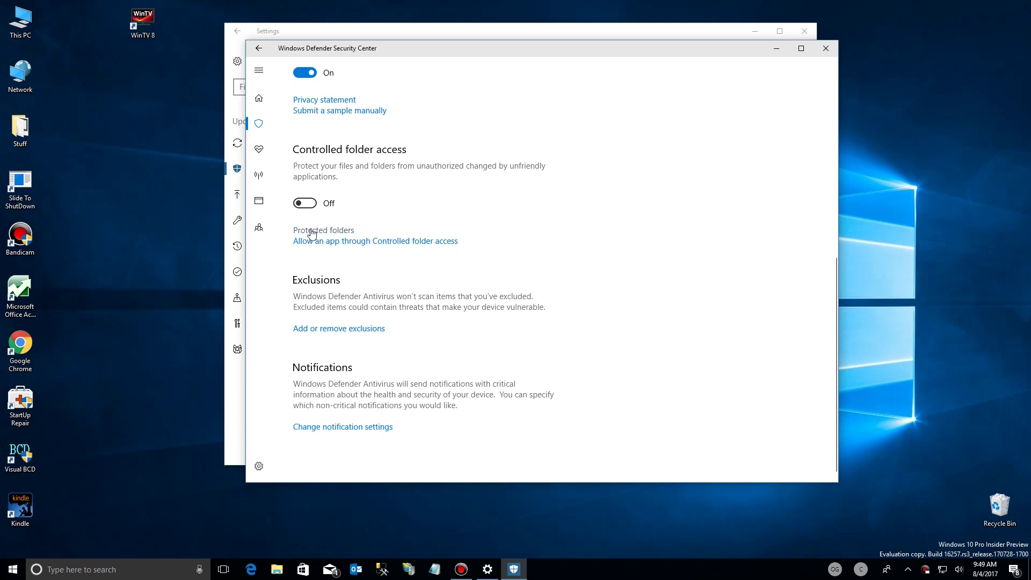
left_click(305, 203)
Open the Protected folders list and choose Add a protected folder
left_click(330, 232)
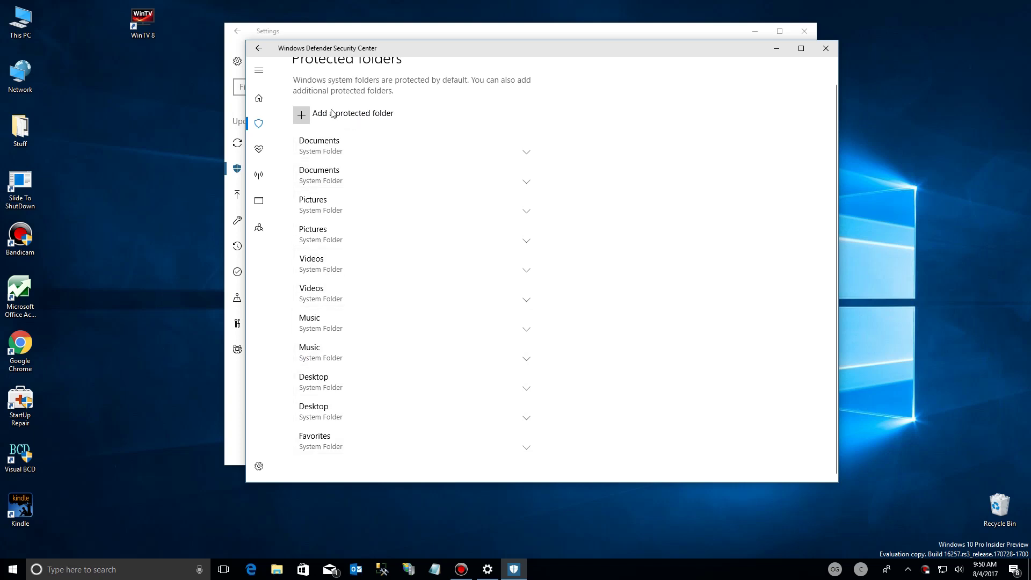
left_click(302, 116)
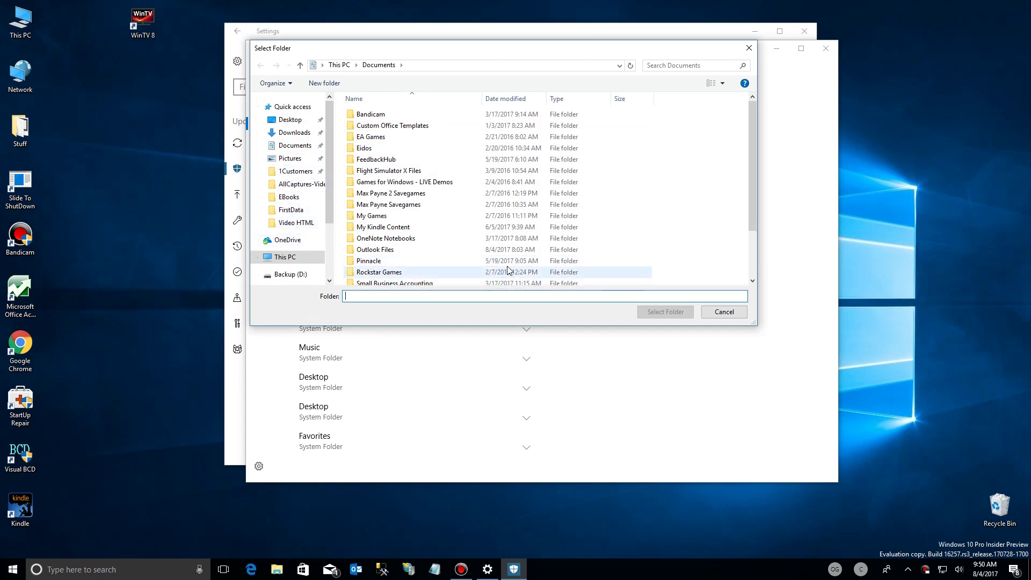
Select the network EBooks folder under \\BOBWIN10DEV\Master Documents as a protected folder
left_click(291, 198)
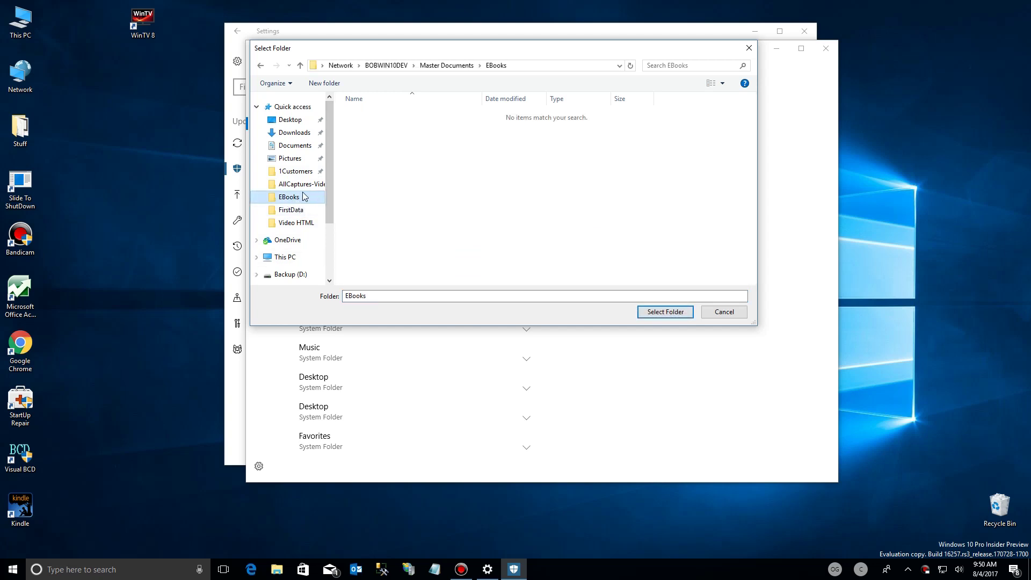
left_click(665, 312)
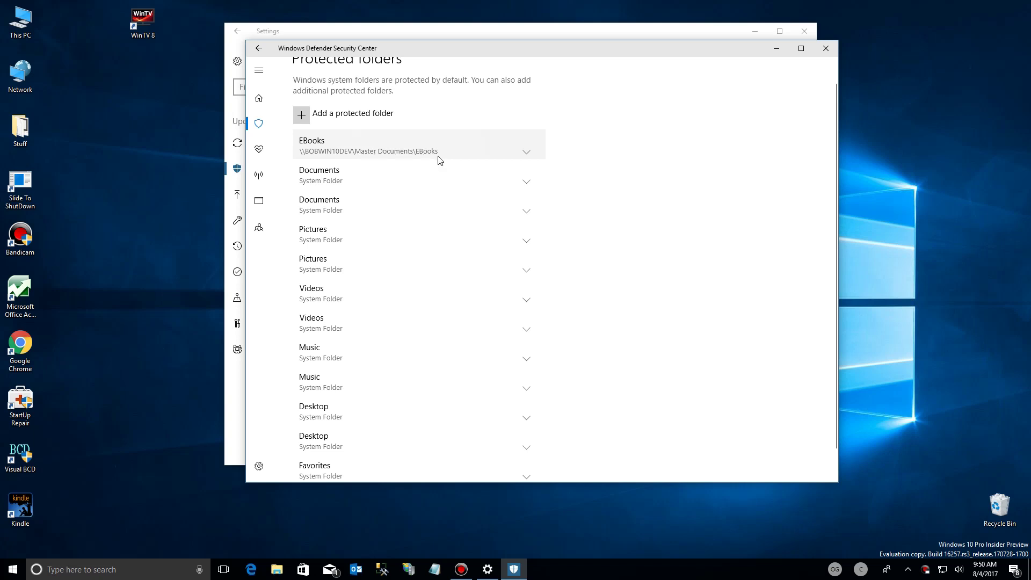
Twice attempt to remove the EBooks entry, leaving it listed, then go back to Virus & threat protection settings
left_click(526, 155)
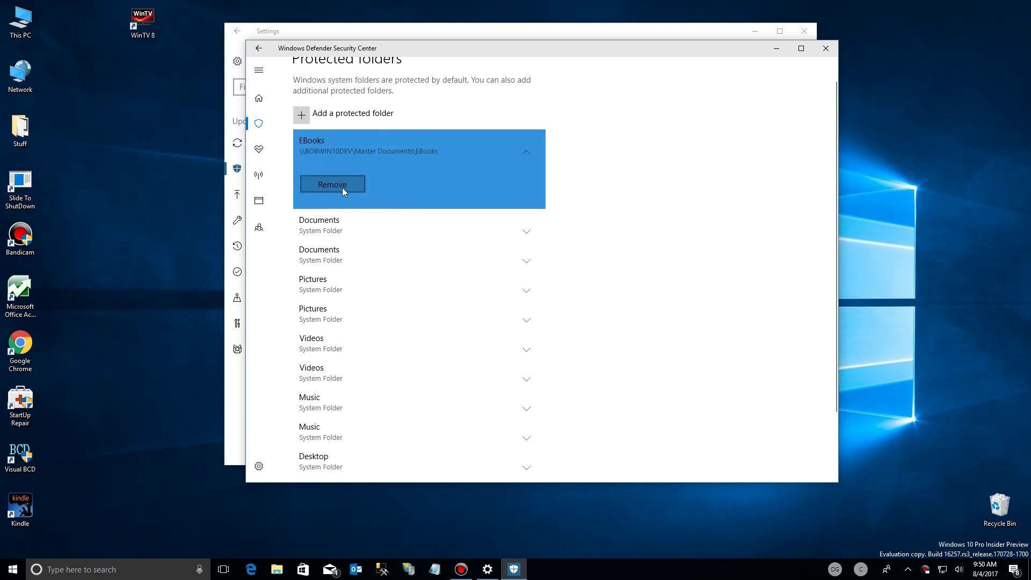
left_click(342, 185)
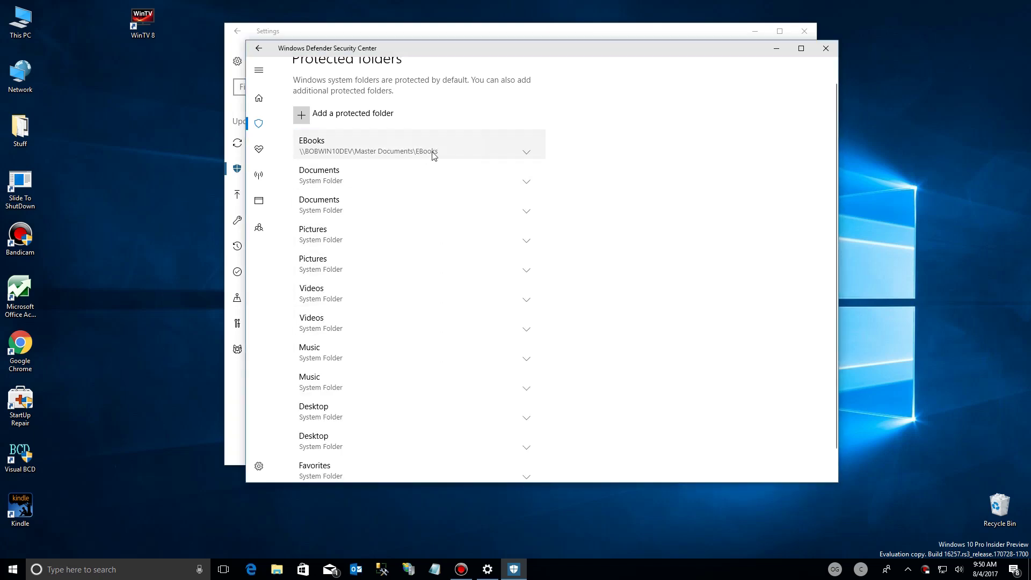
left_click(525, 154)
left_click(344, 184)
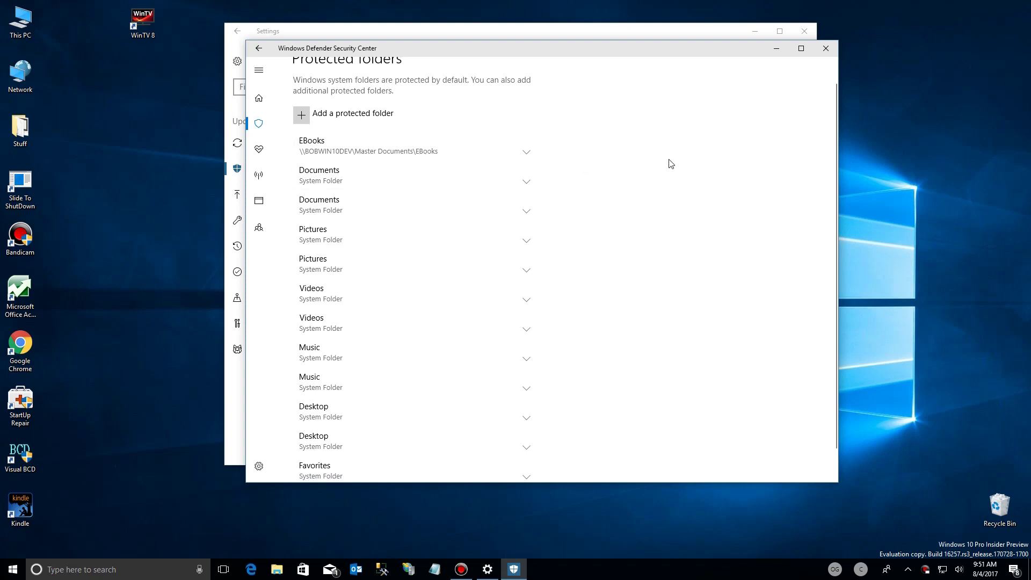
left_click(263, 52)
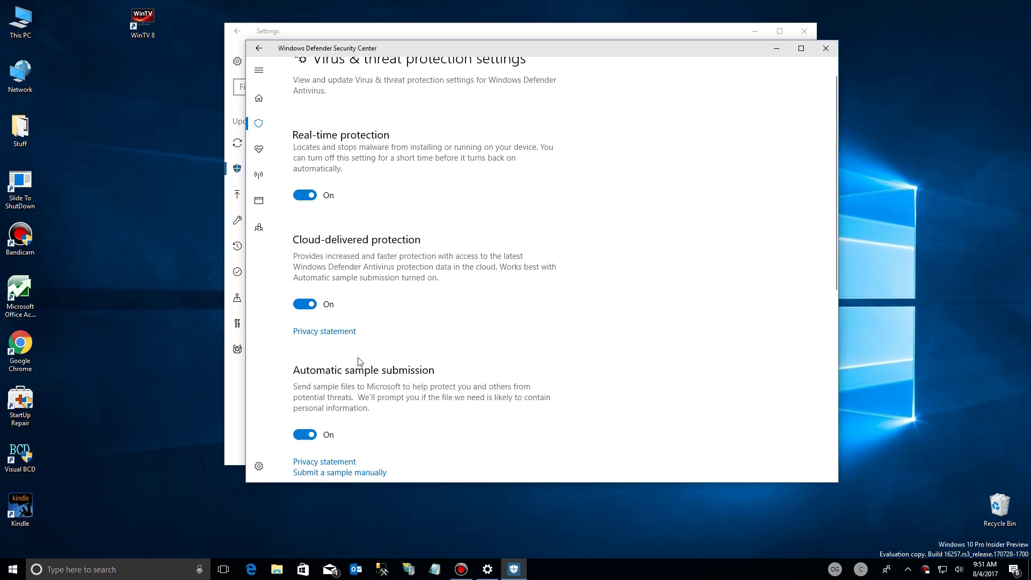
Open Allow an app through Controlled folder access and begin adding an allowed app
scroll(347, 275, "down", 2)
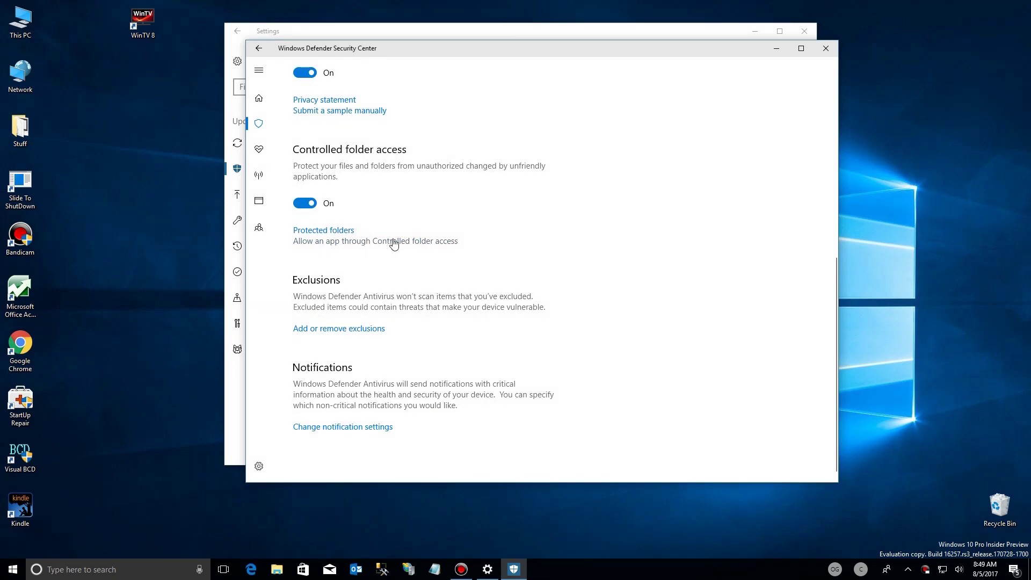
left_click(445, 242)
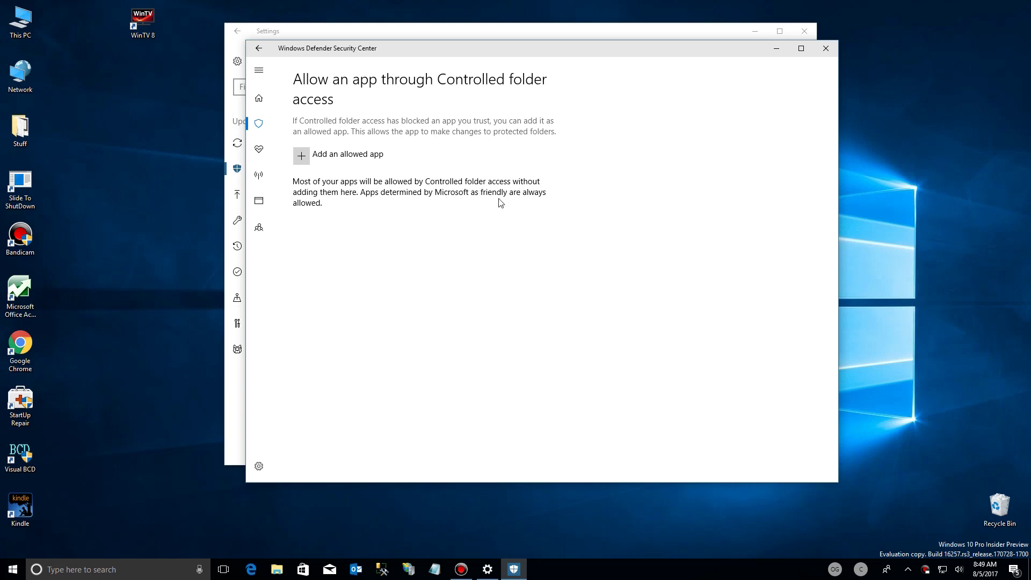
left_click(301, 161)
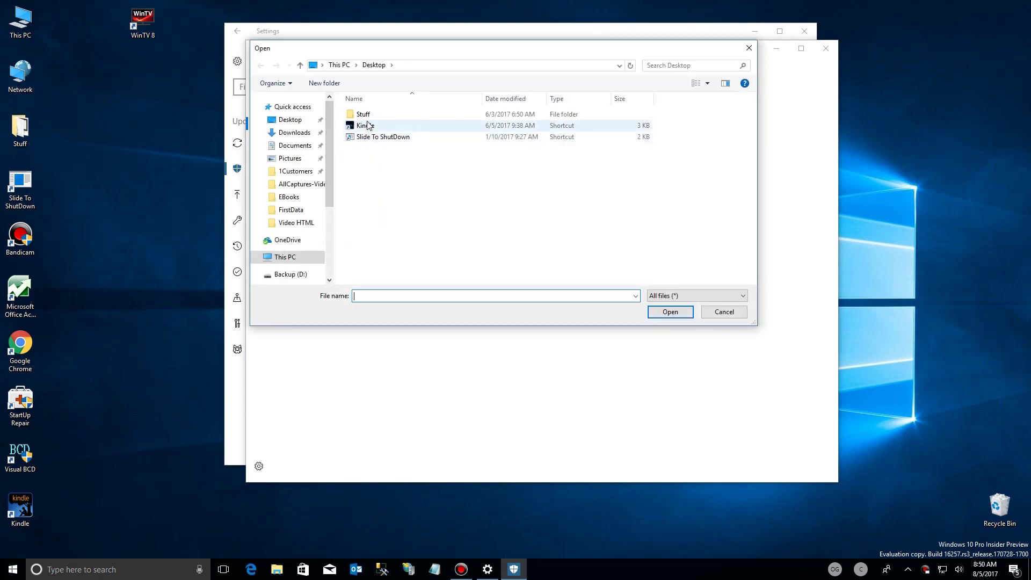
left_click(285, 258)
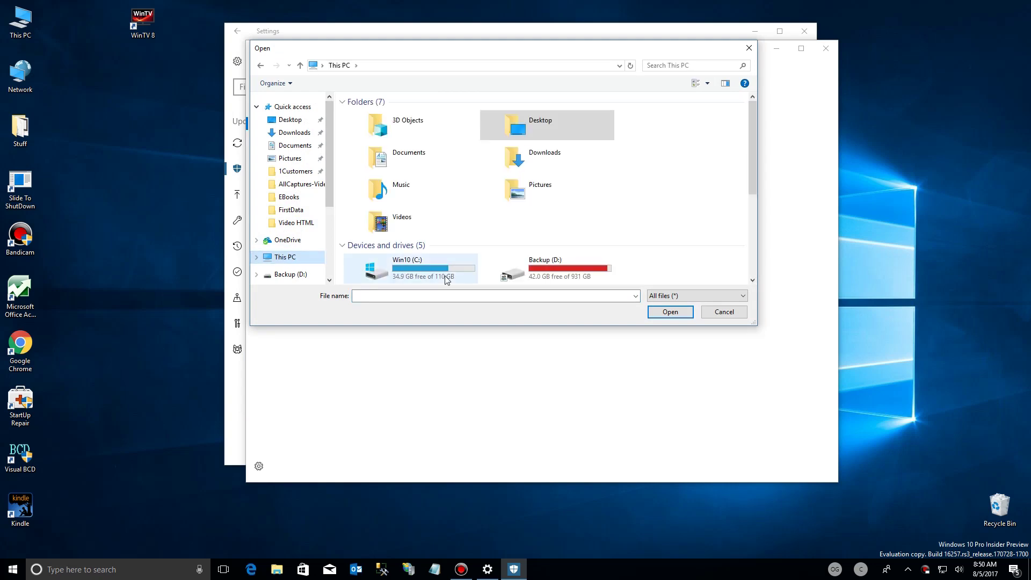
scroll(445, 279, "down", 3)
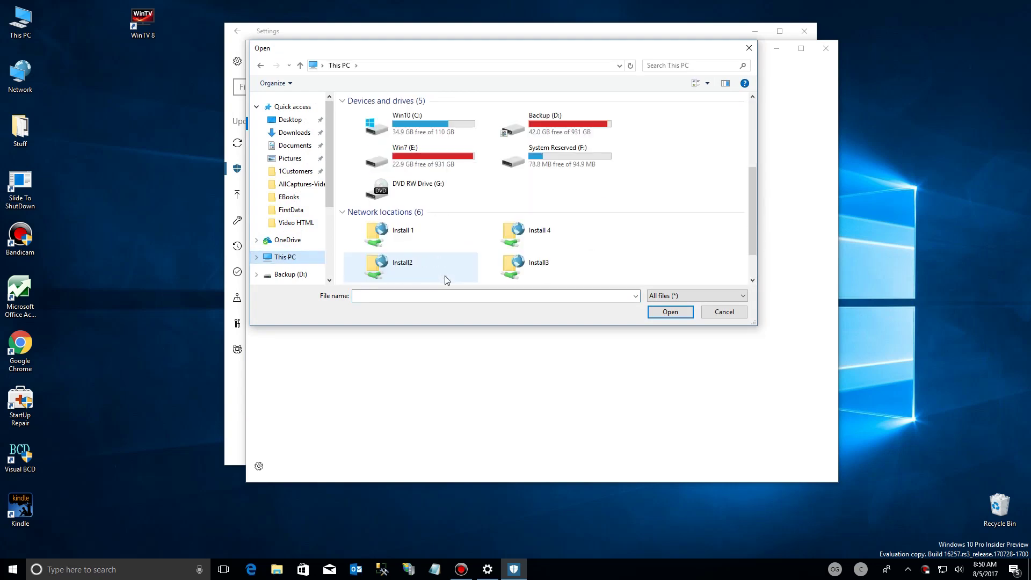
double_click(408, 132)
scroll(412, 225, "down", 3)
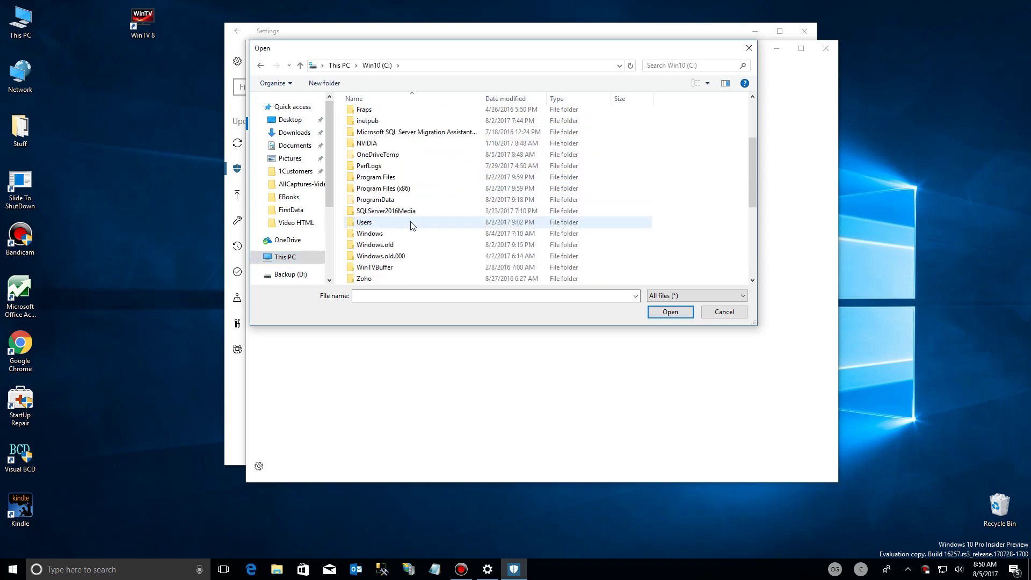
scroll(412, 225, "down", 2)
scroll(397, 236, "up", 5)
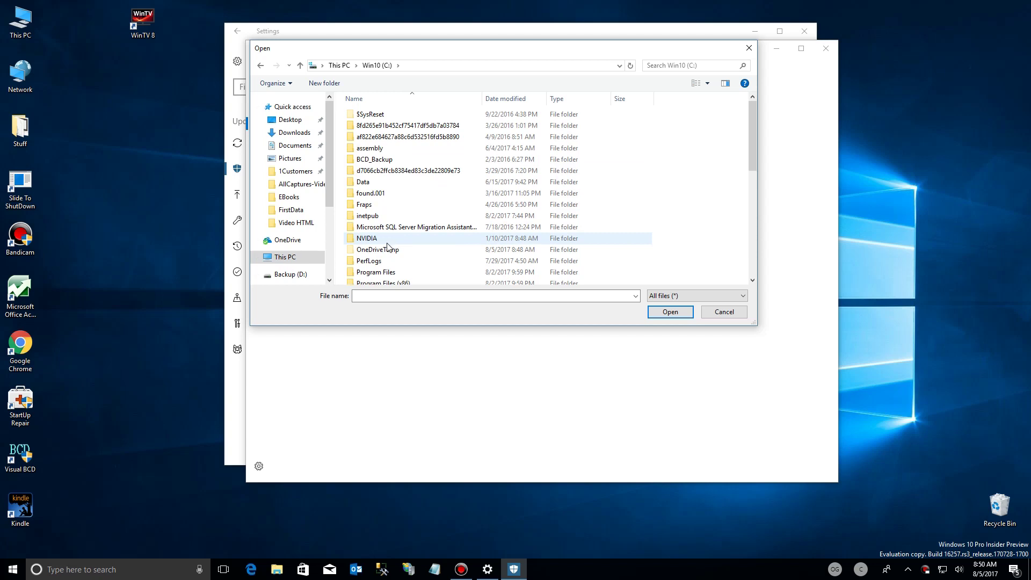
scroll(383, 239, "down", 1)
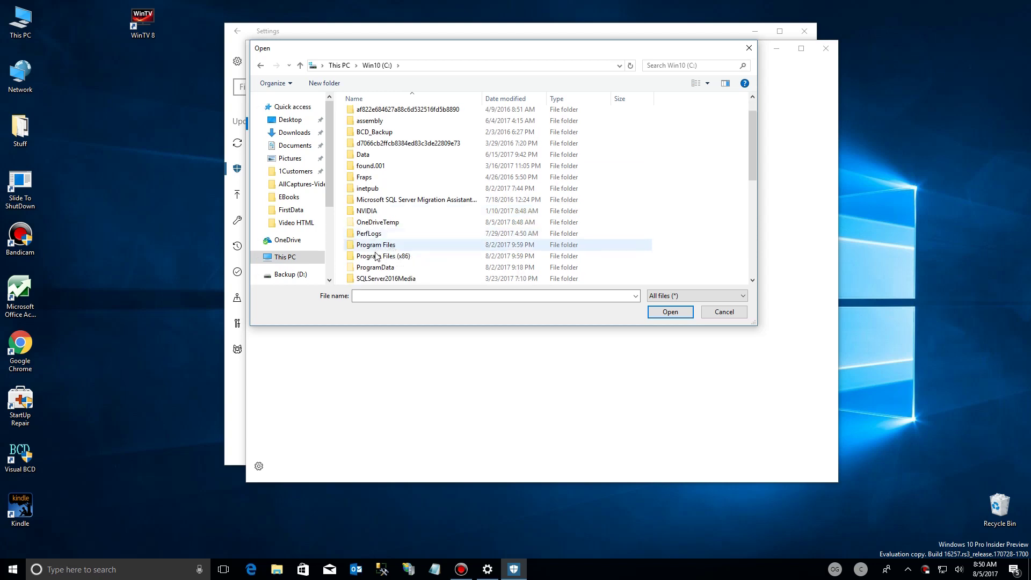
left_click(377, 257)
left_click(285, 257)
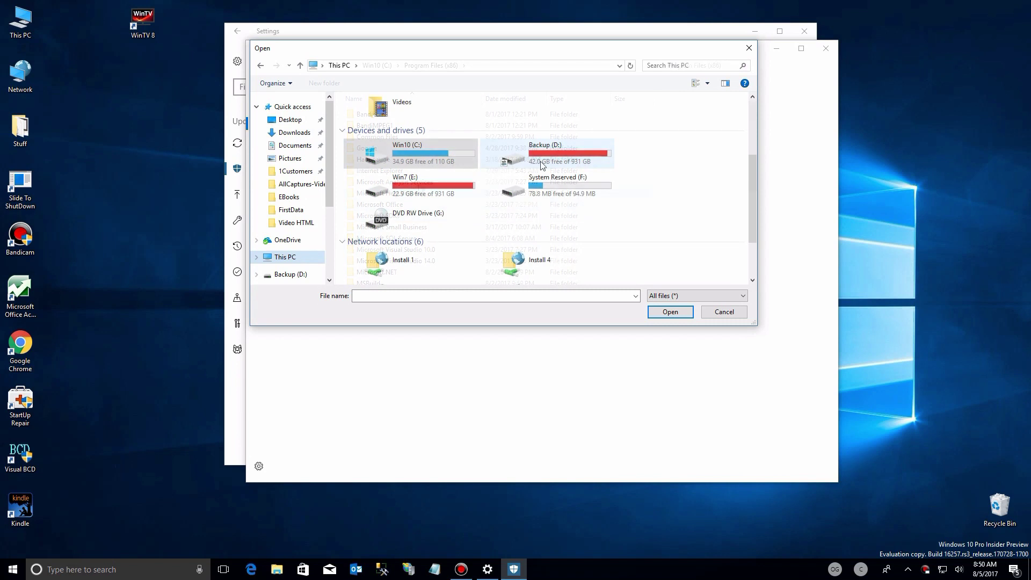
left_click(542, 161)
double_click(541, 164)
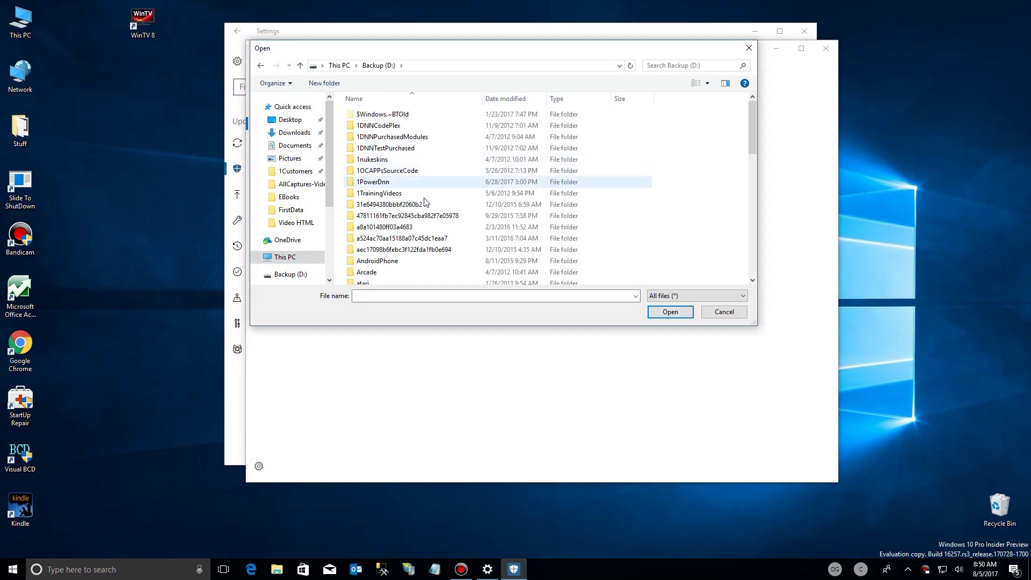
scroll(417, 228, "down", 2)
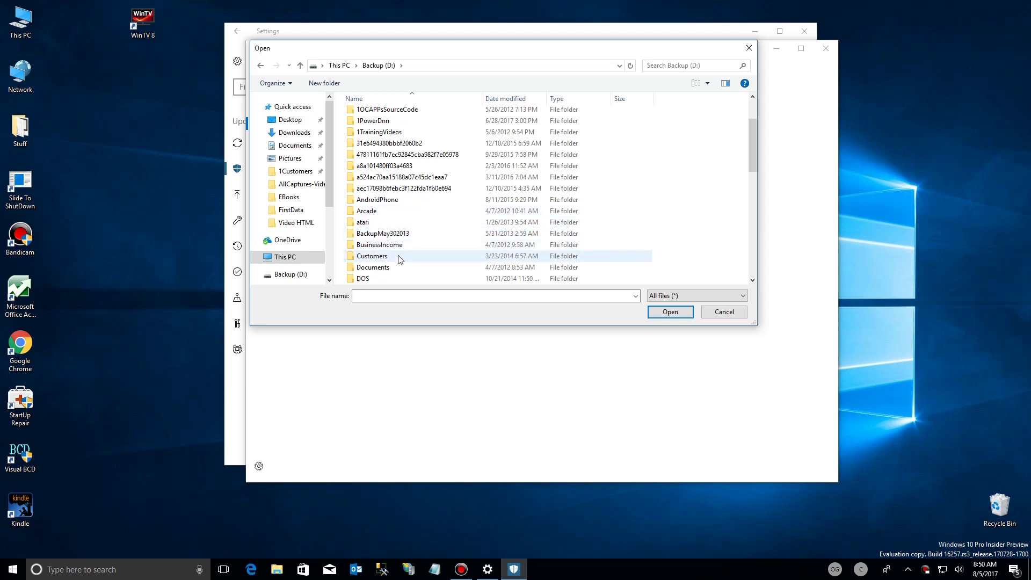
left_click(713, 314)
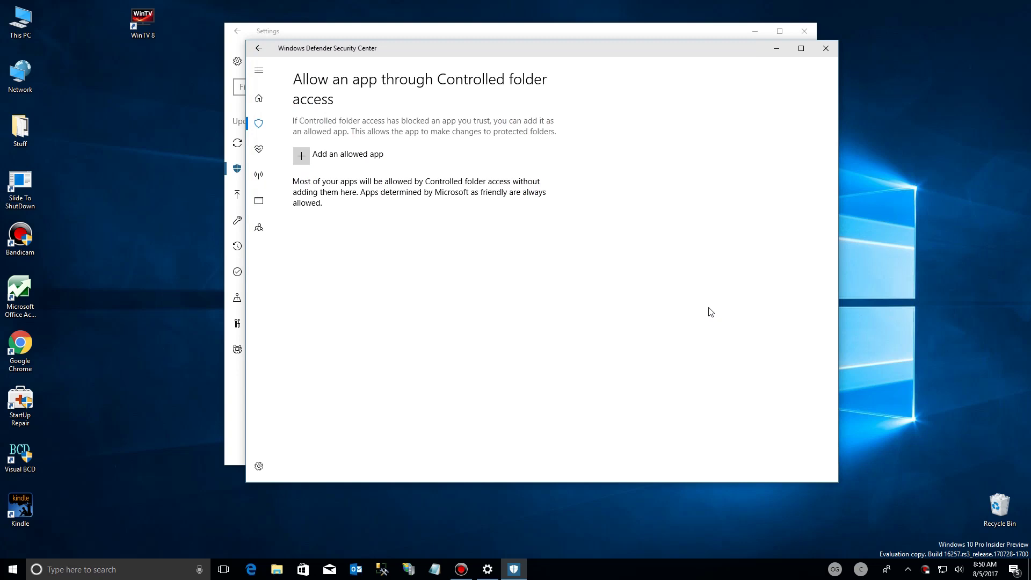
Go back to Virus & threat protection settings and scroll down to the Controlled folder access section showing On
left_click(258, 48)
scroll(386, 232, "down", 1)
scroll(386, 232, "down", 5)
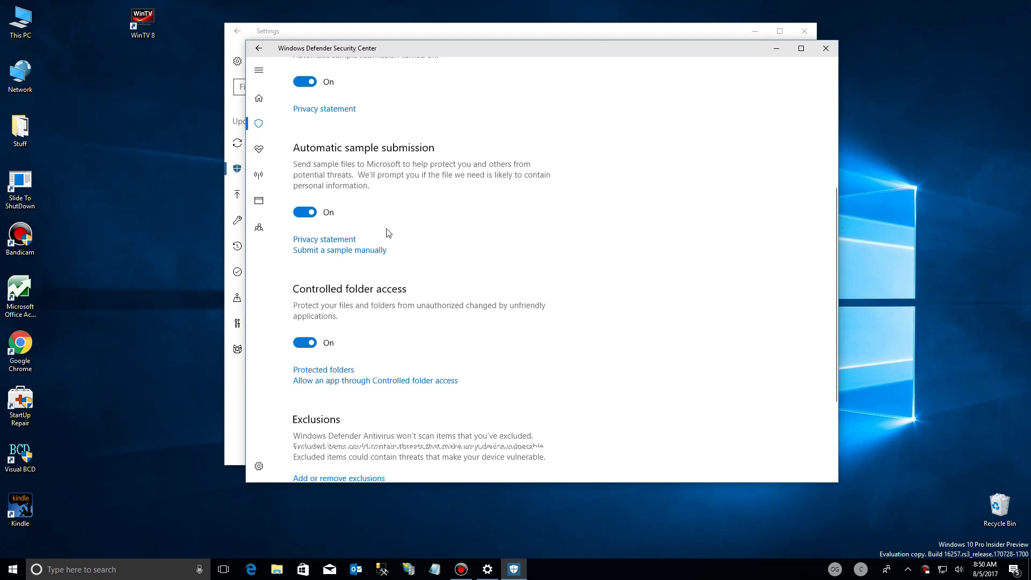